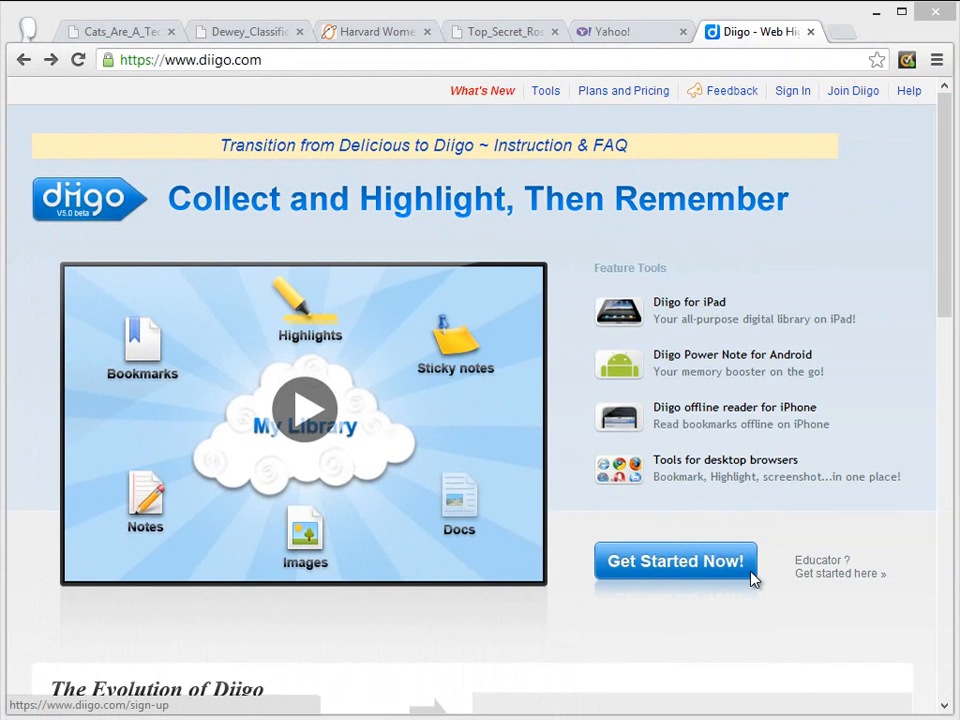
Open the Diigo sign-up page, review the account creation form, and return to the previous page
left_click(752, 578)
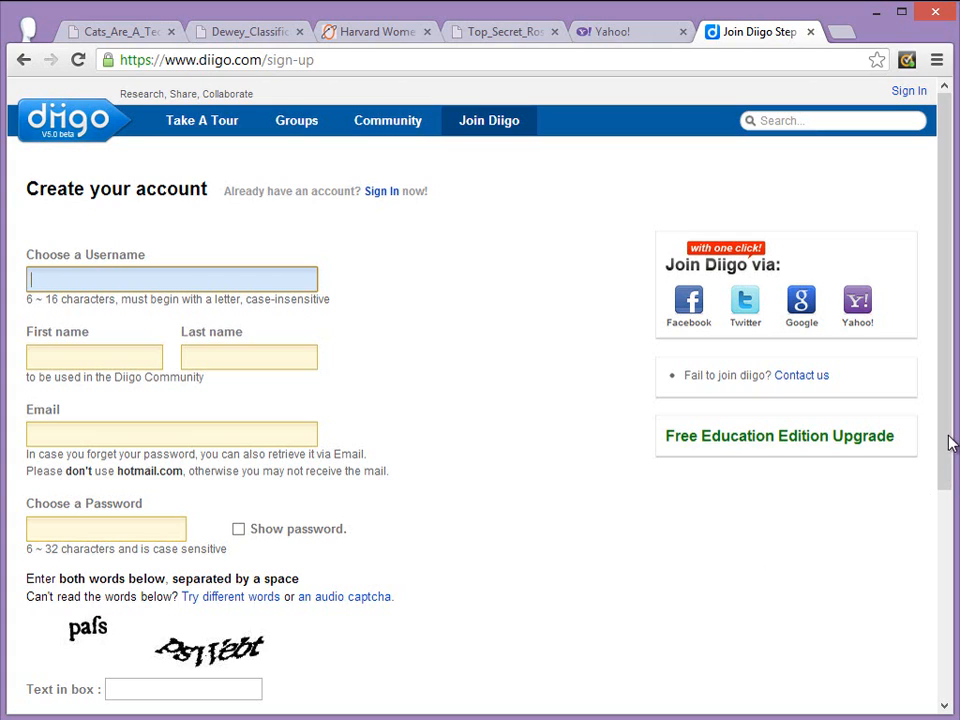
left_click_drag(950, 445, 943, 520)
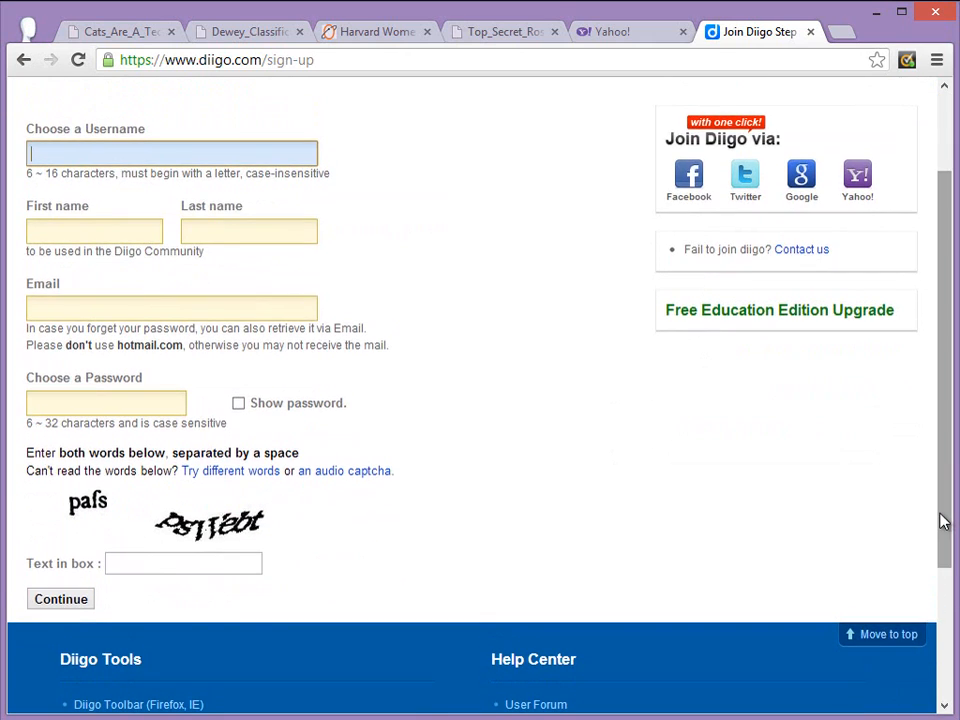
left_click_drag(939, 516, 936, 352)
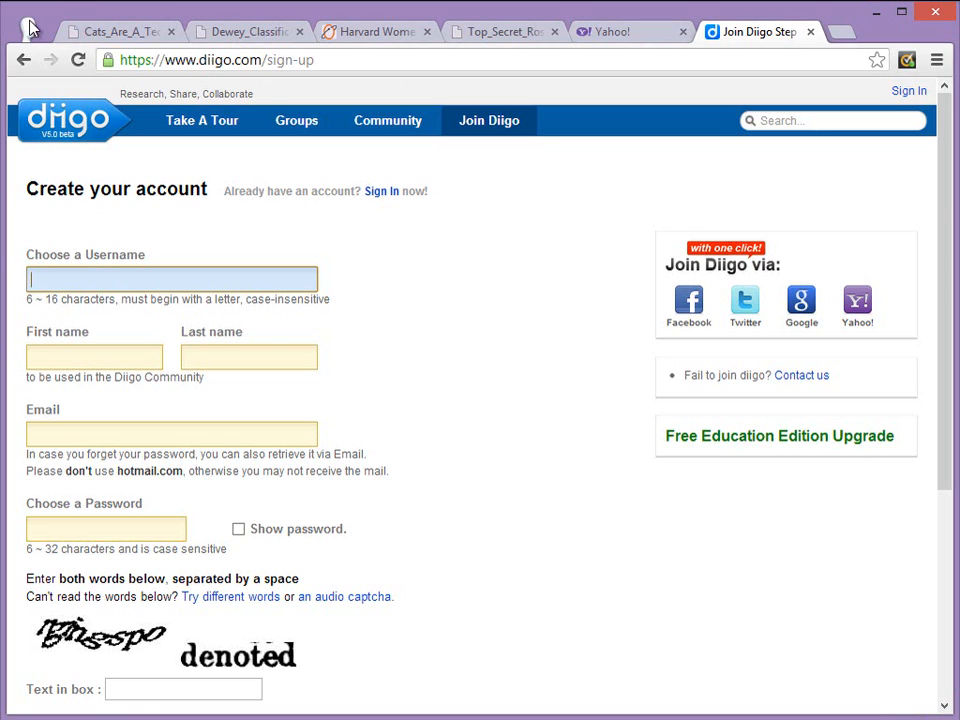
left_click(22, 62)
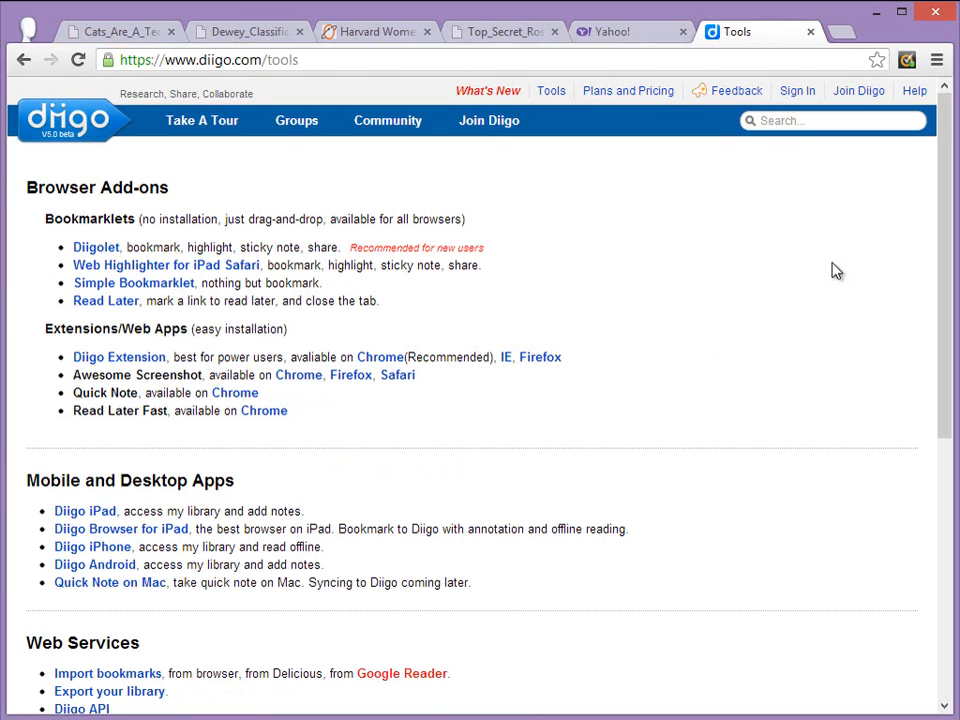
Show the browser's bookmarks bar and add the Diigolet bookmarklet from Diigo's tools page to it
left_click(937, 61)
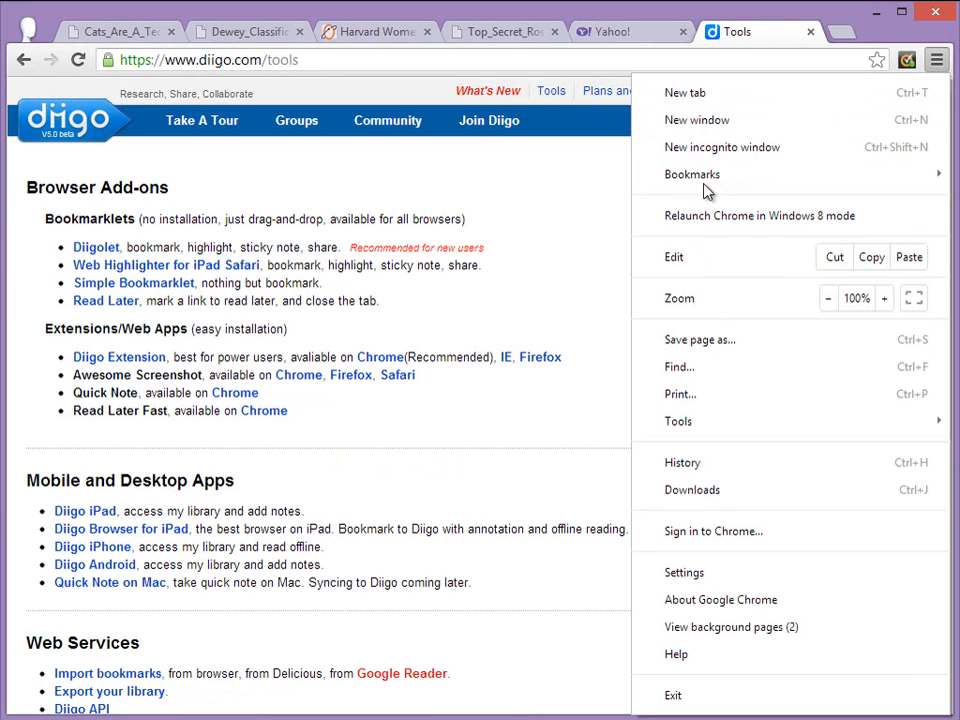
mouse_move(707, 190)
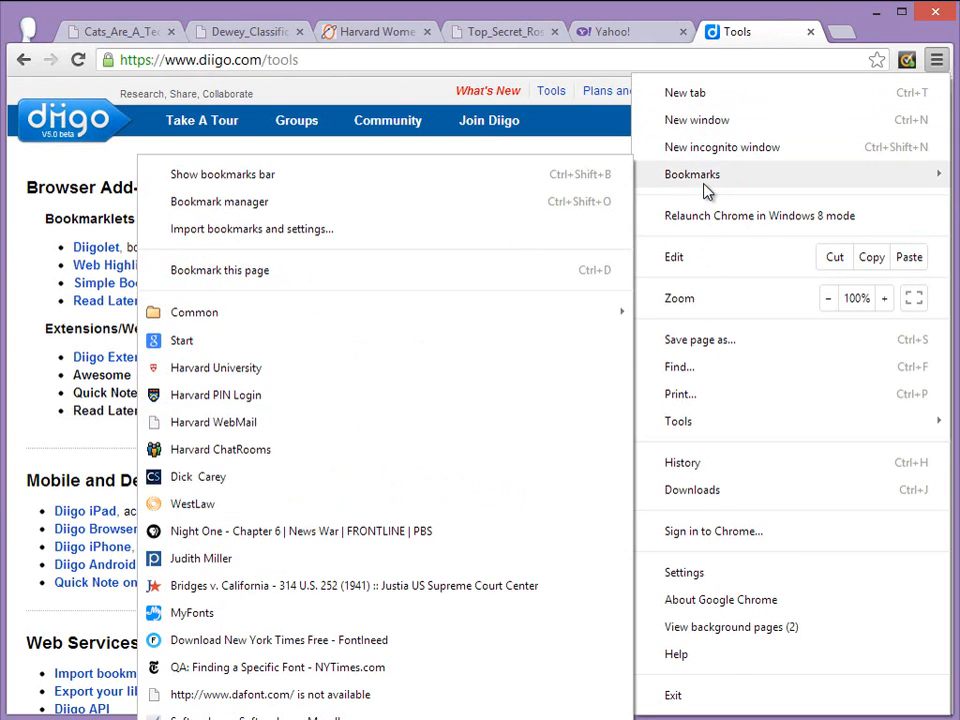
left_click(300, 174)
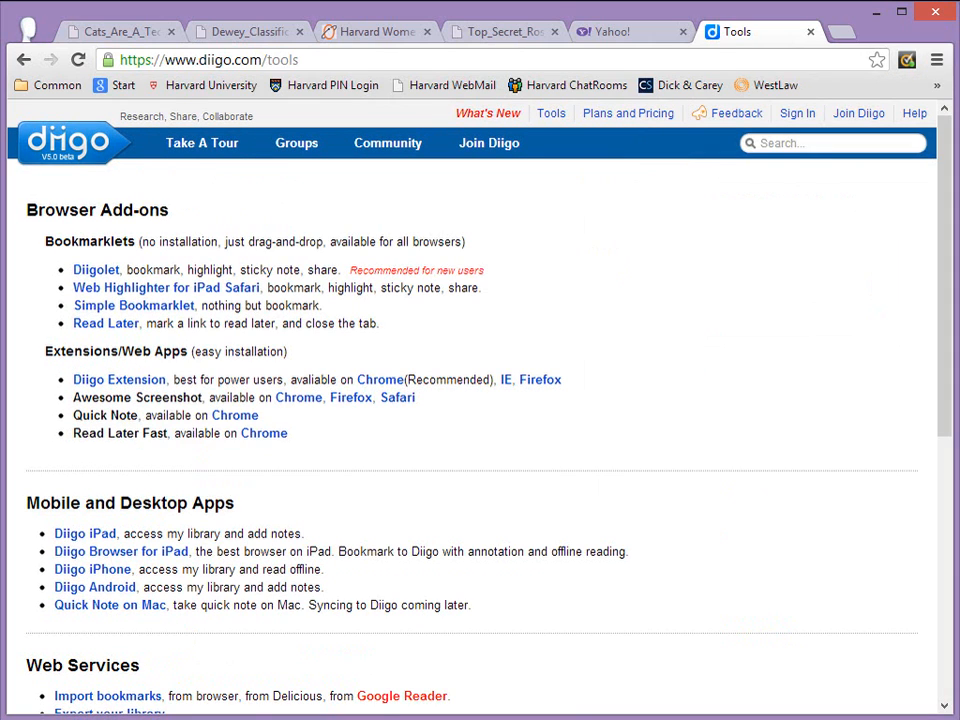
left_click(104, 273)
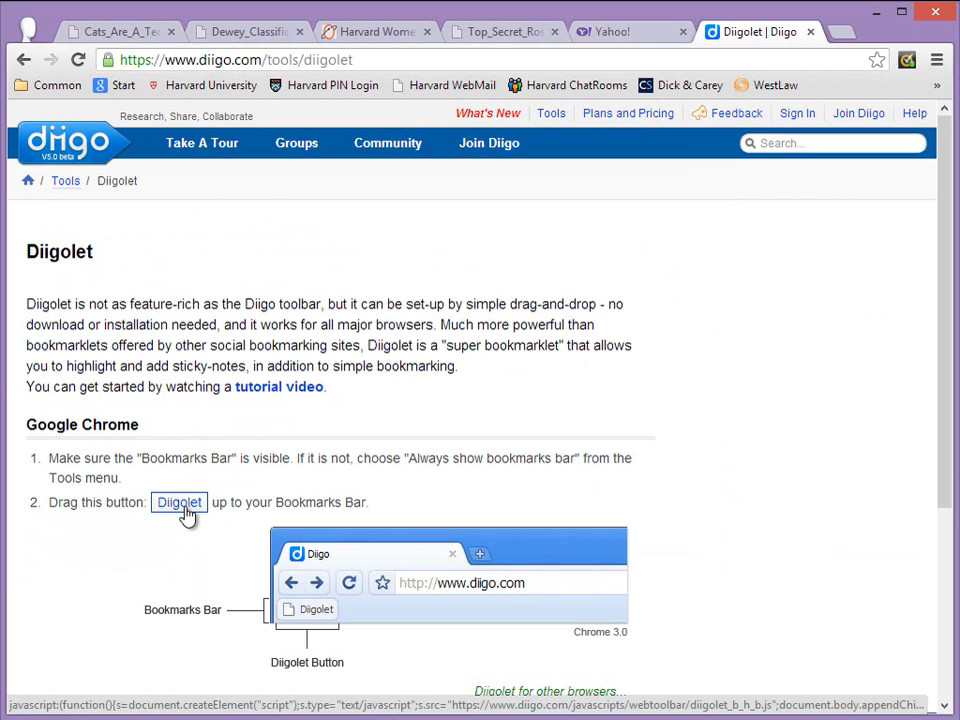
mouse_move(186, 514)
left_mouse_down()
mouse_move(182, 405)
mouse_move(94, 100)
left_mouse_up()
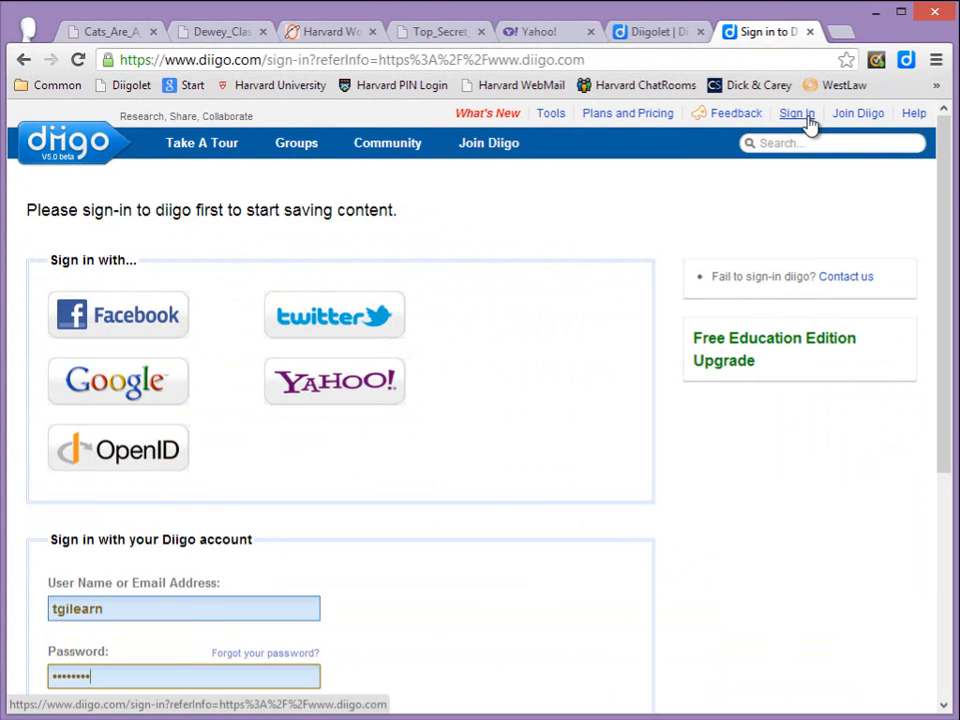
Sign in to Diigo with the prefilled account credentials and let Chrome save the password
scroll(928, 378, "down", 3)
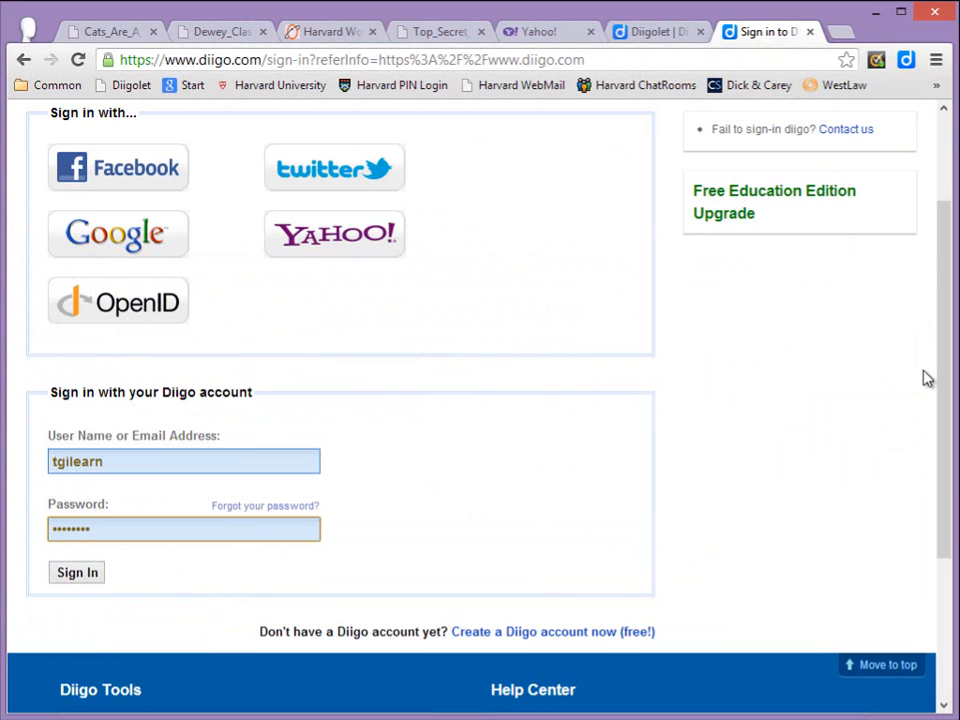
scroll(107, 677, "up", 1)
left_click(94, 680)
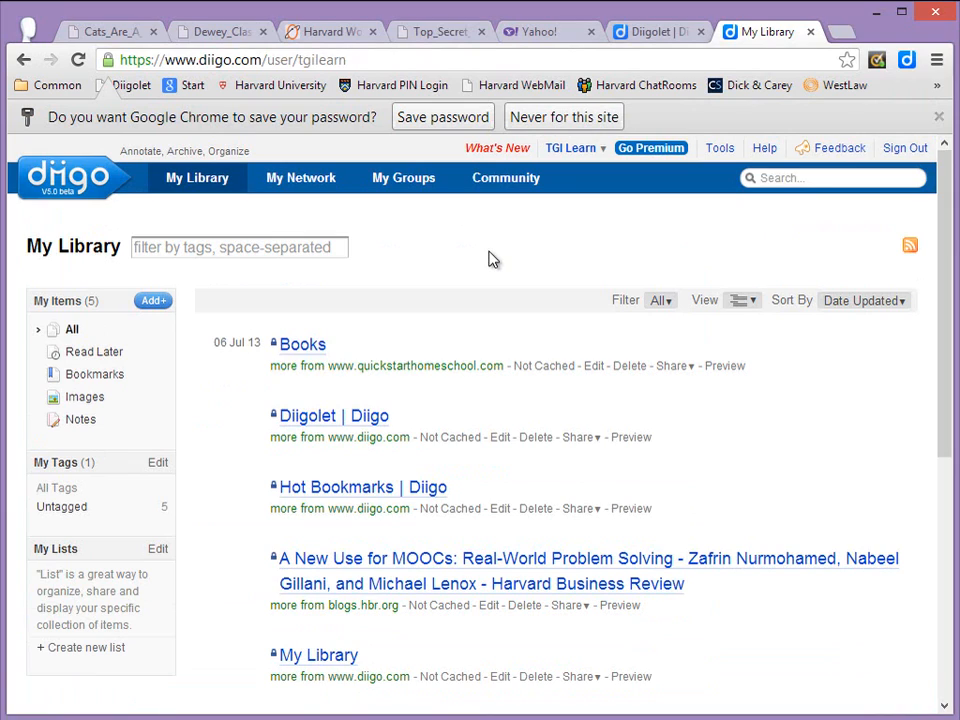
left_click(471, 124)
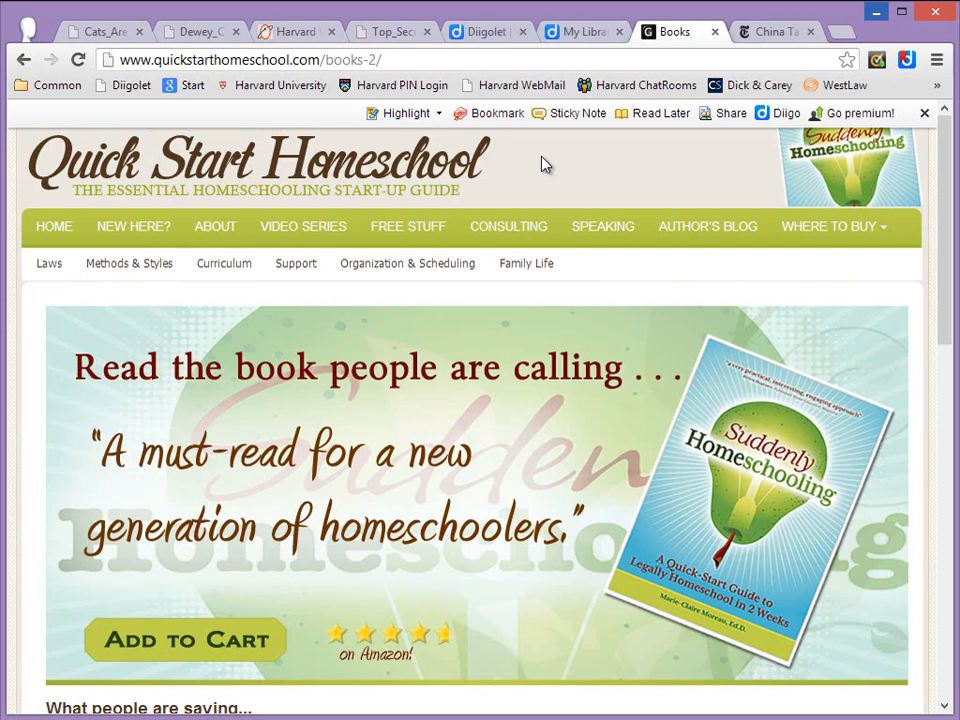
Start a Diigo bookmark for the Quick Start Homeschool books page with the description "Kewl book on home schooling."
left_click(506, 116)
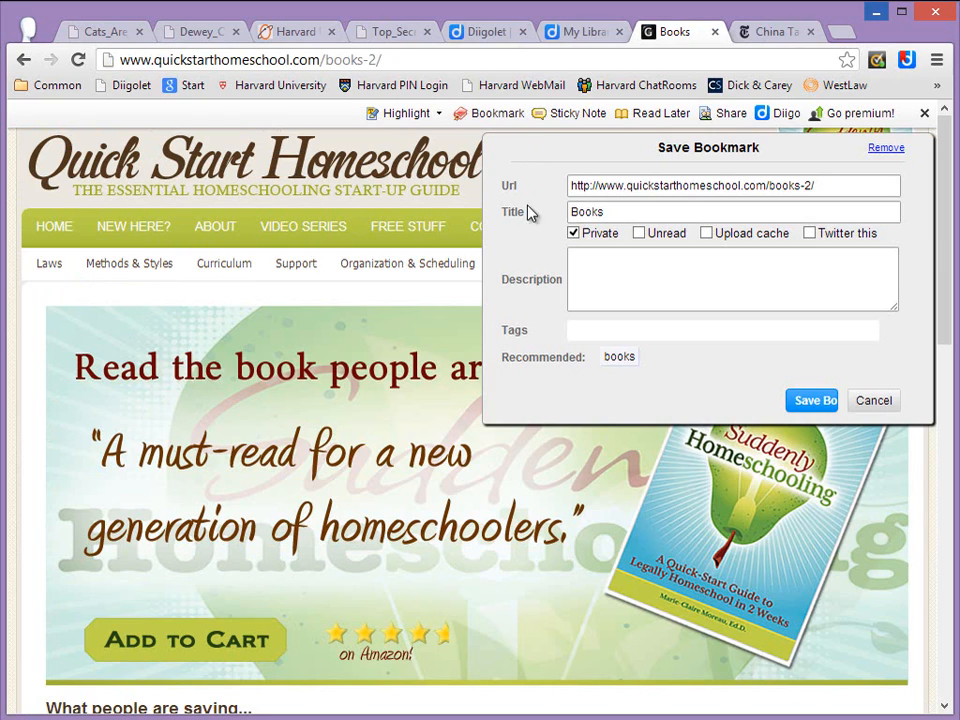
left_click(591, 259)
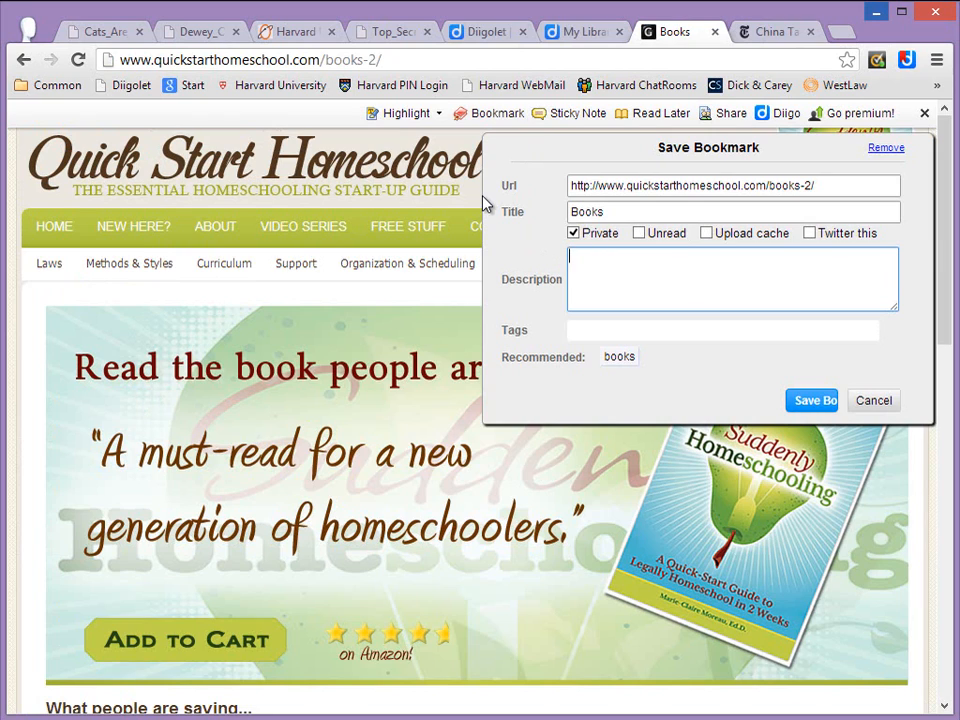
type("Kewl book on home ")
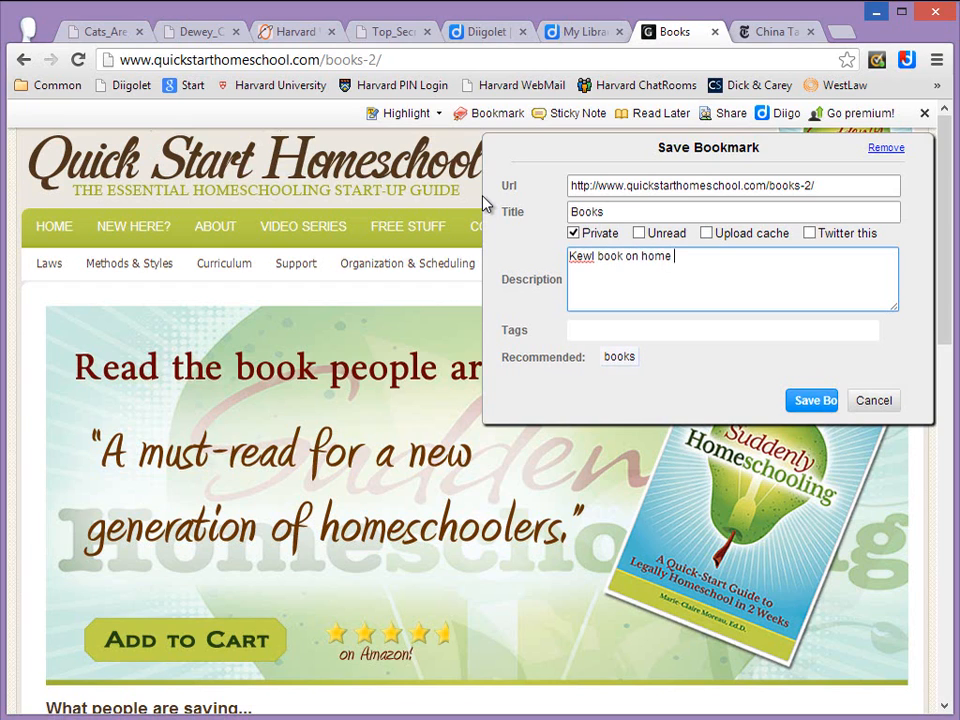
type("schooling.")
Tag the bookmark "Home Schooling", "QuickStartHomeSchool" and the recommended "books", and save it
left_click(580, 327)
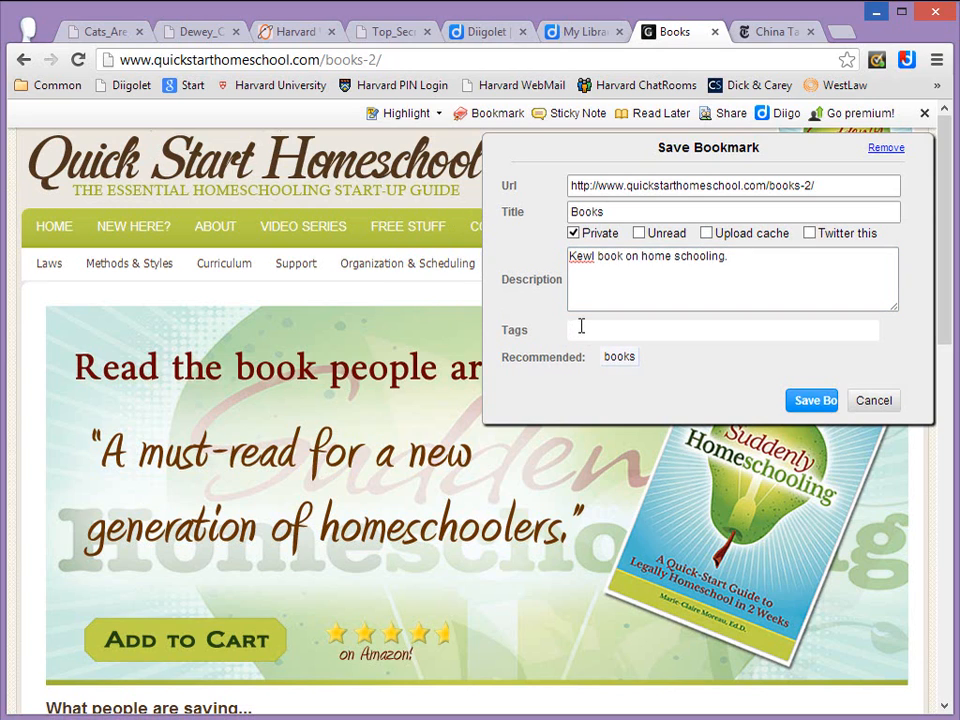
type("Home Schooling, QuickStartHom")
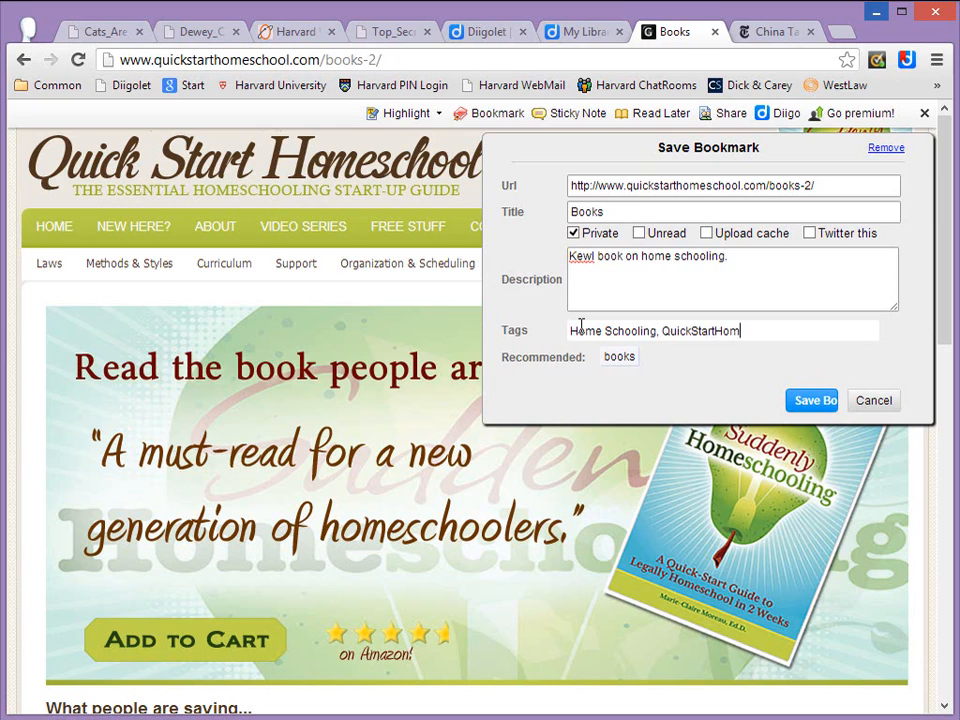
type("eSchool")
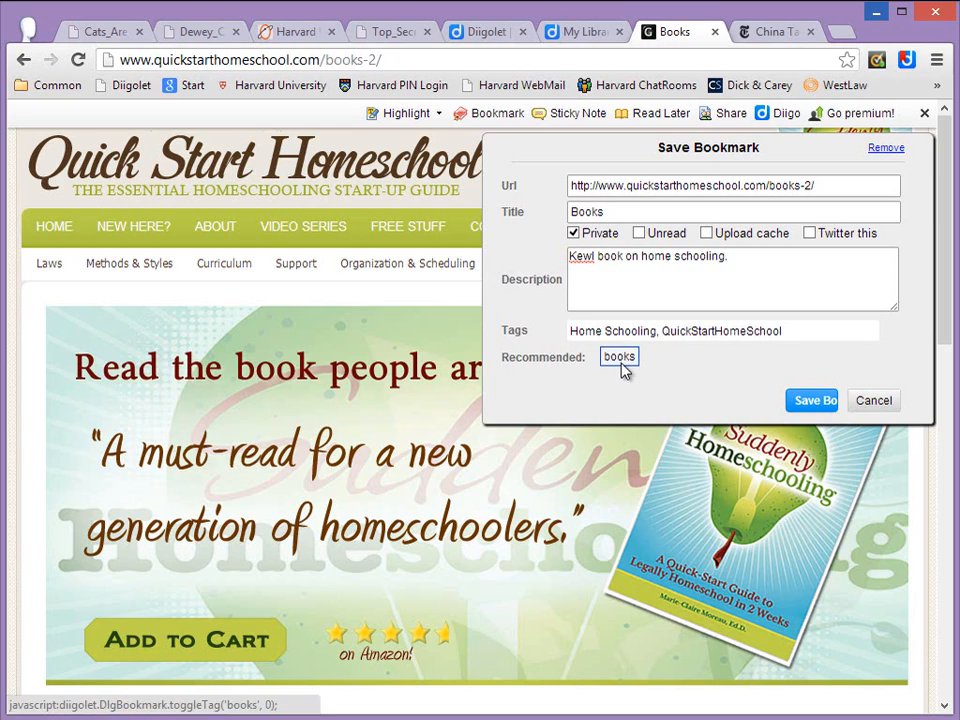
left_click(620, 357)
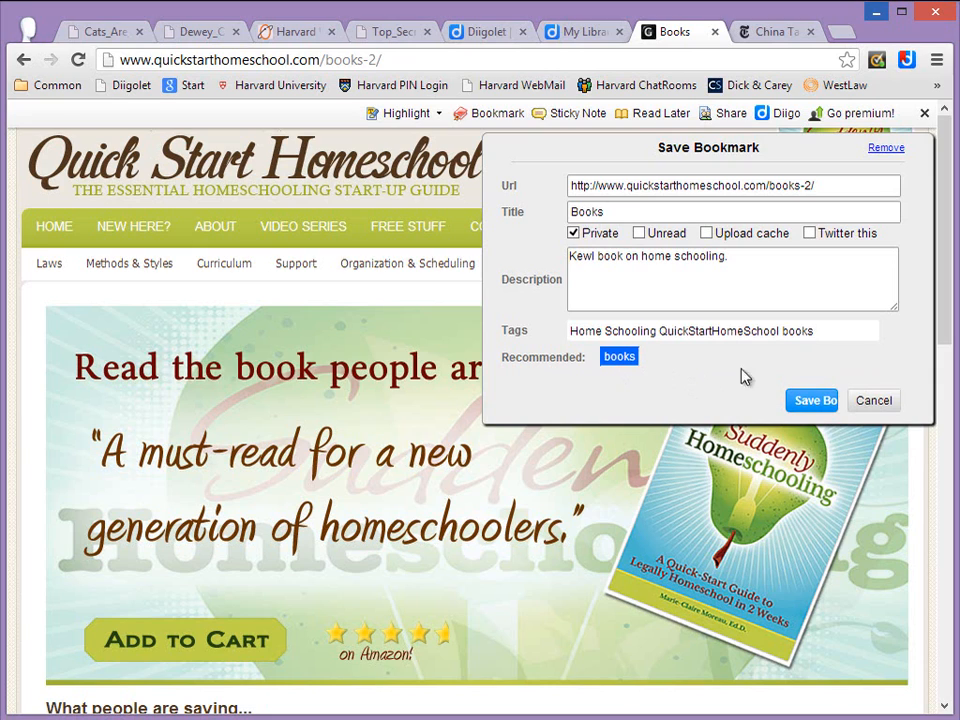
left_click(810, 401)
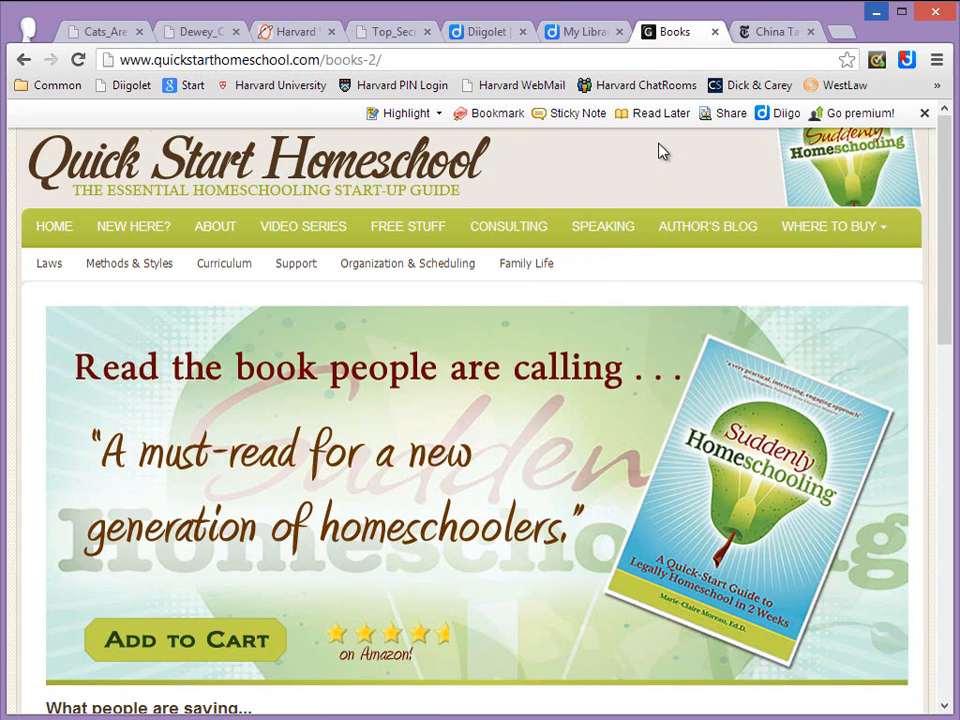
Check the saved Books bookmark in Diigo's My Library and close the library page
mouse_move(784, 125)
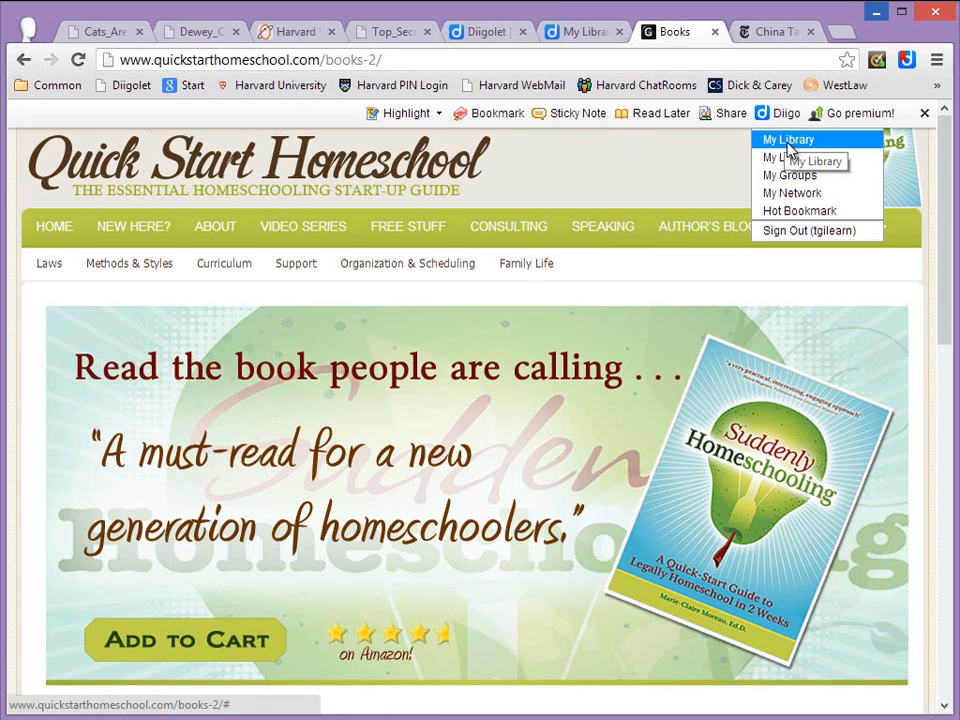
left_click(788, 143)
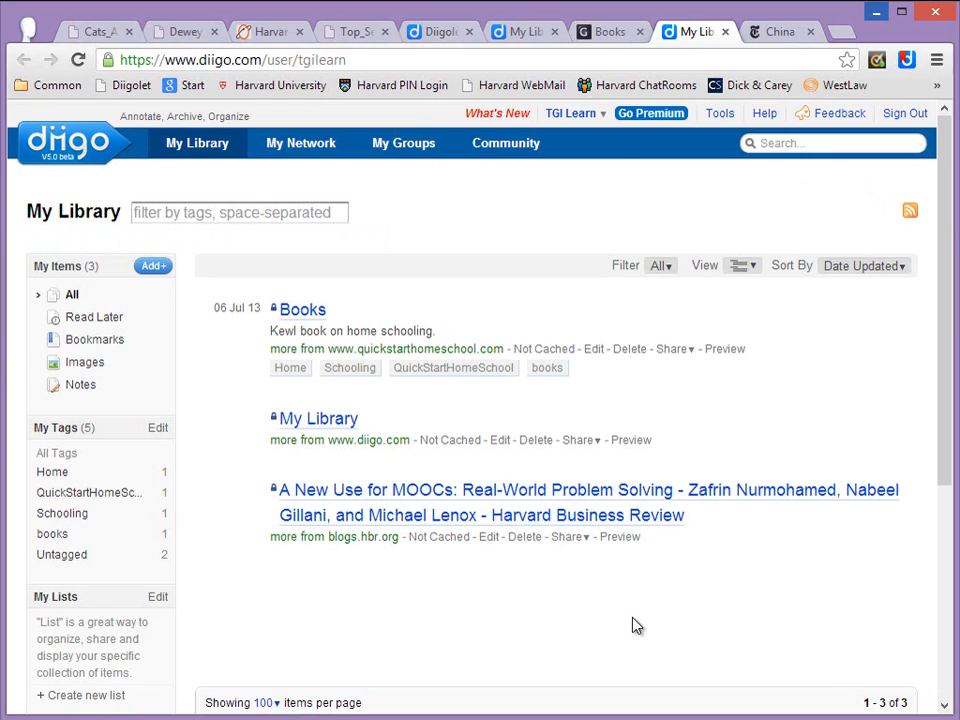
key("ctrl+w")
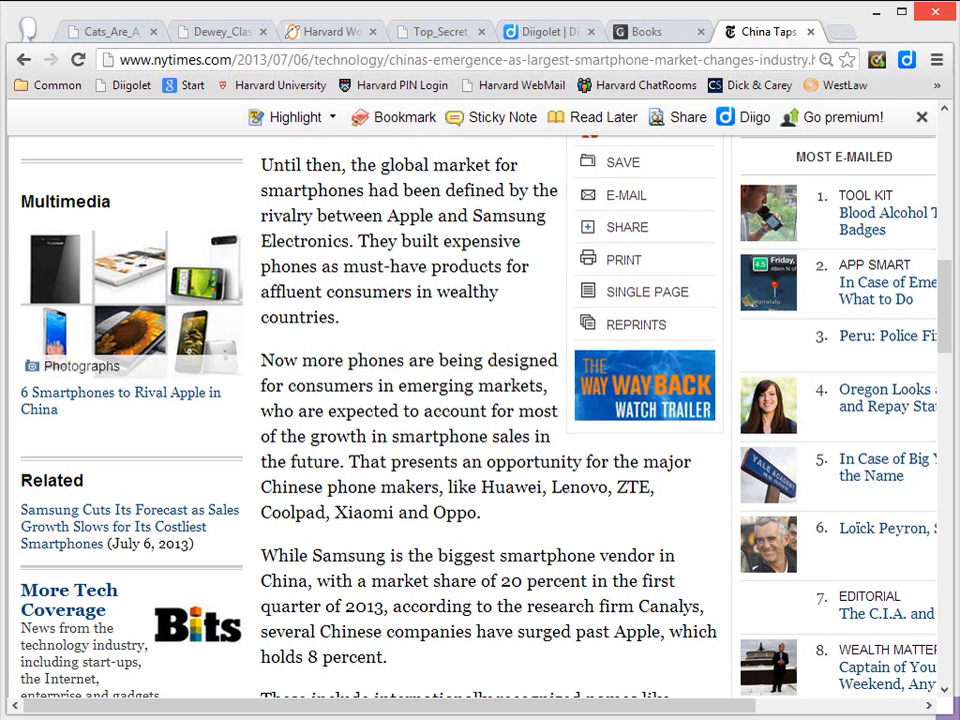
Highlight the smartphone article's text from "Until then, the global market" through "Coolpad, Xiaomi and Oppo." and open My Library
left_click(278, 117)
mouse_move(268, 162)
left_mouse_down()
mouse_move(294, 240)
mouse_move(368, 360)
left_mouse_up()
left_click_drag(470, 487, 489, 514)
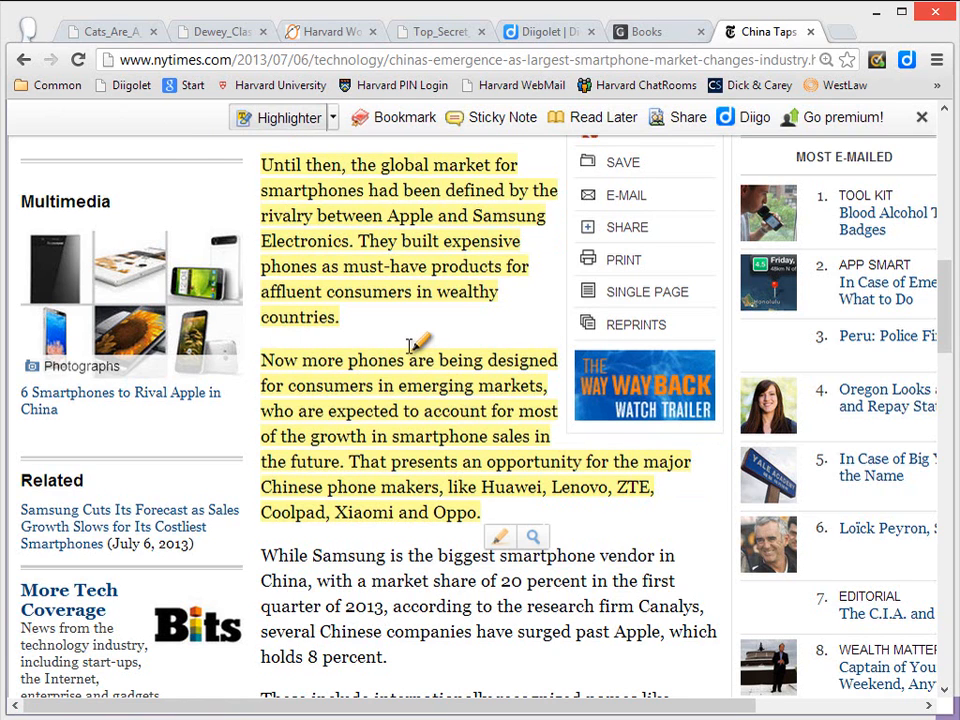
left_click(755, 120)
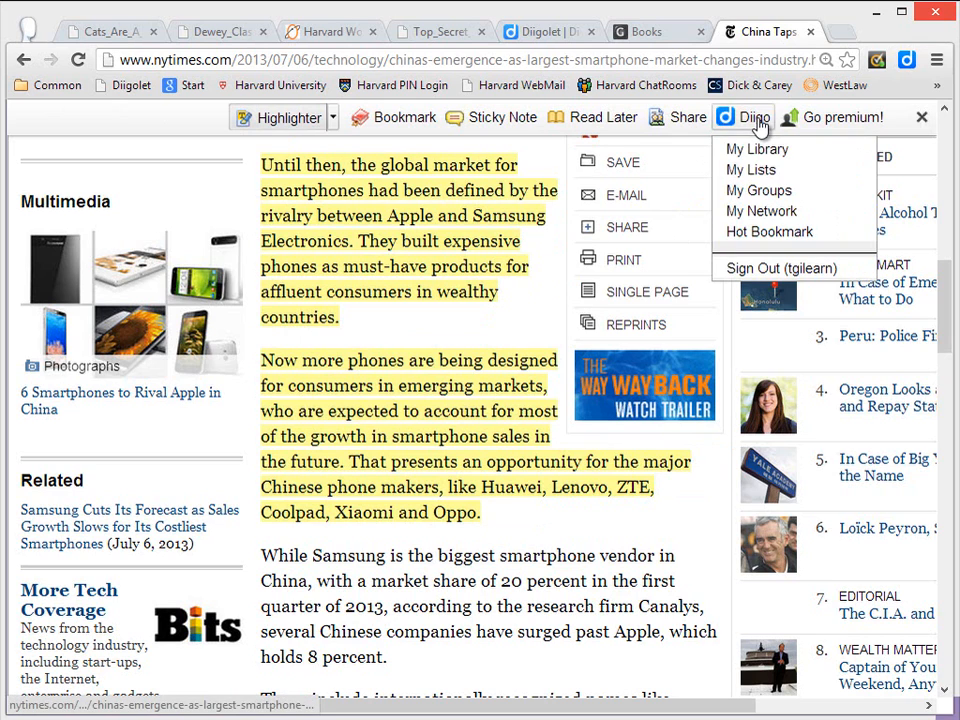
left_click(760, 149)
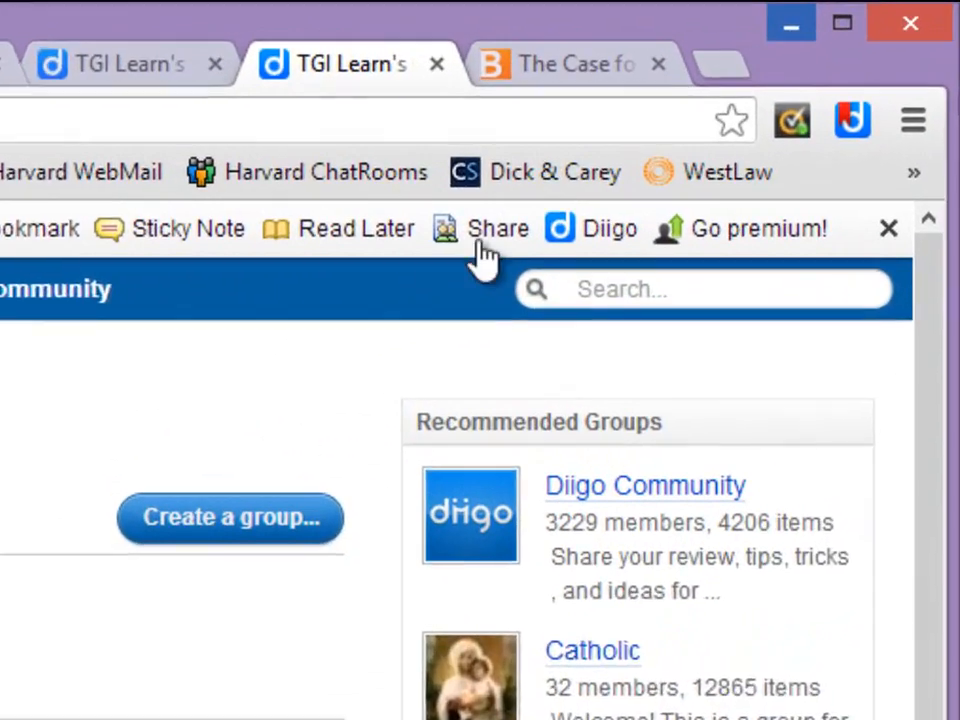
Examine the Diigolet sharing options and the recommended Diigo Community group, returning to the My Groups page
left_click(721, 117)
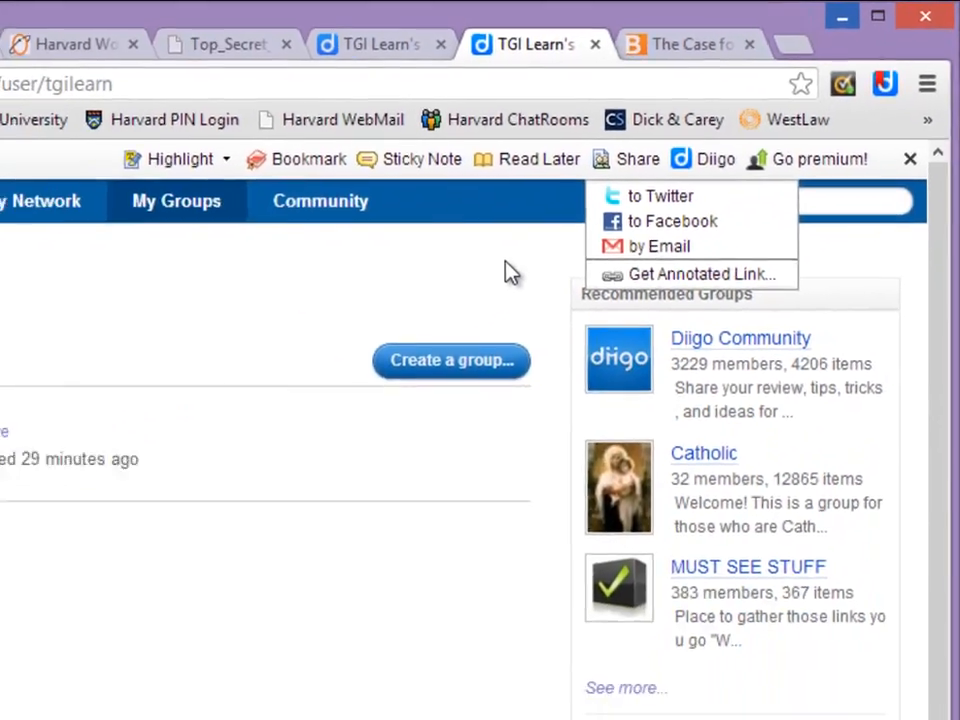
left_click(313, 390)
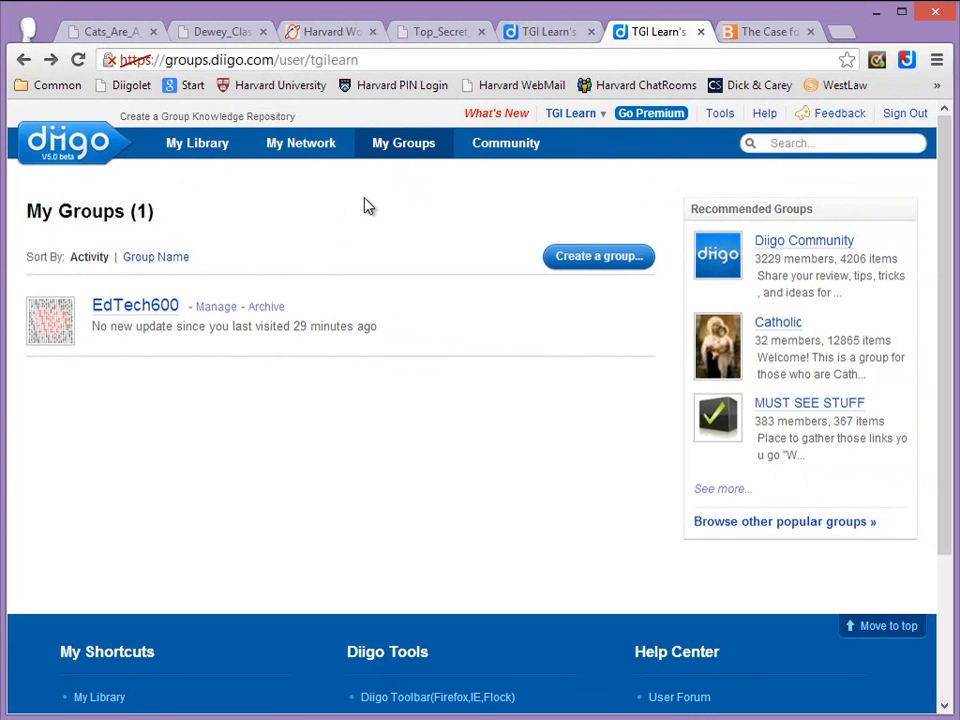
left_click(818, 244)
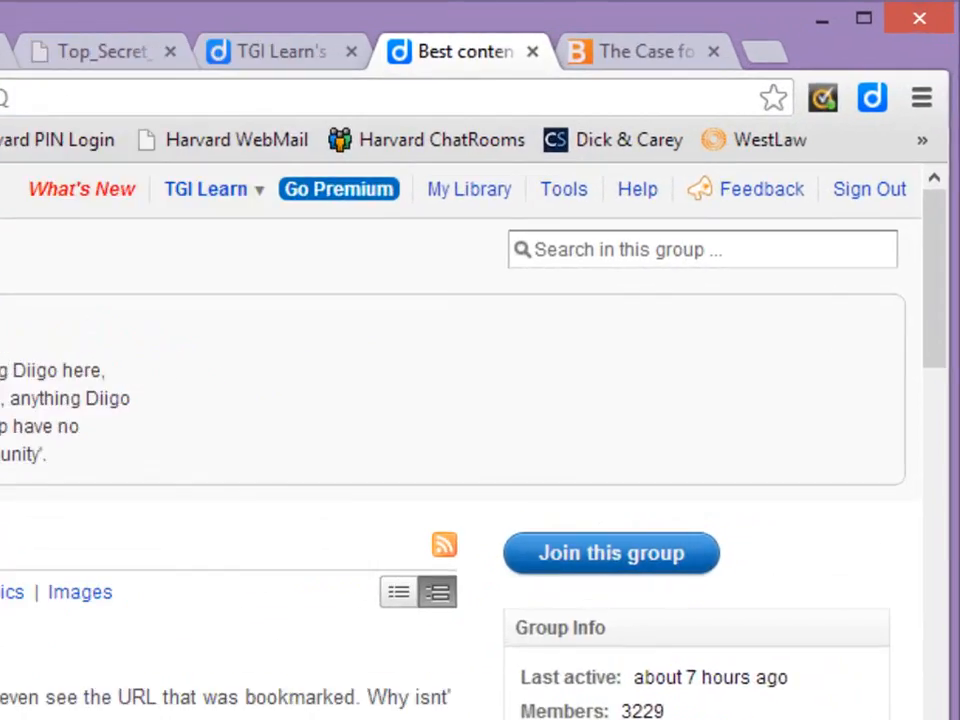
key("alt+Left")
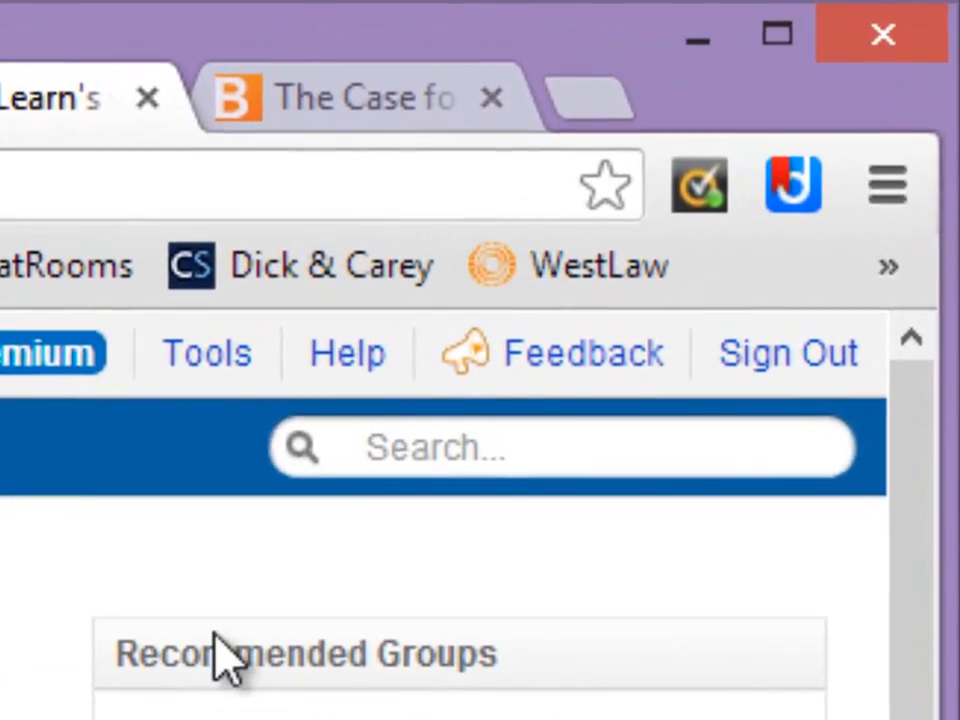
left_click(433, 430)
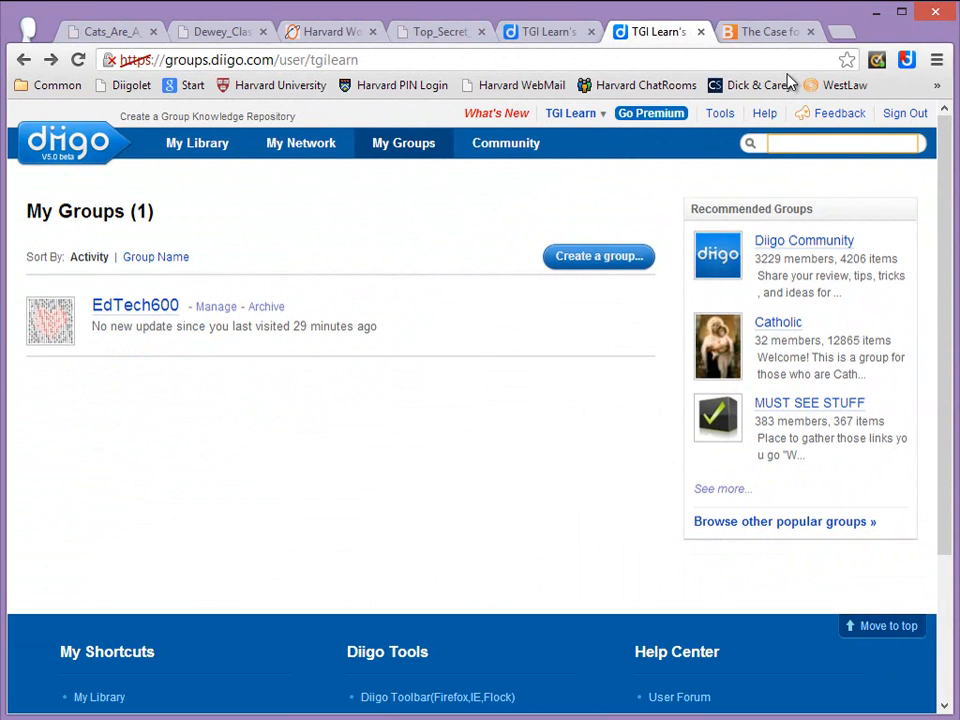
Start a Diigo bookmark for the Bloomberg article on publicly owned Internet service with the description "One of my favorite Internet pundits."
left_click(775, 31)
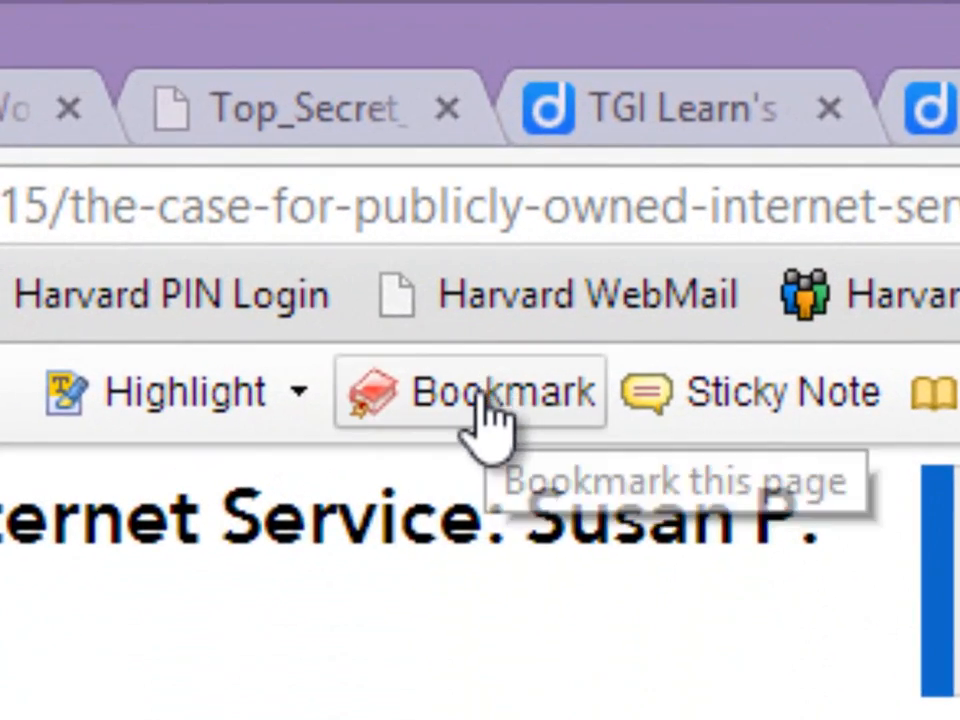
left_click(485, 390)
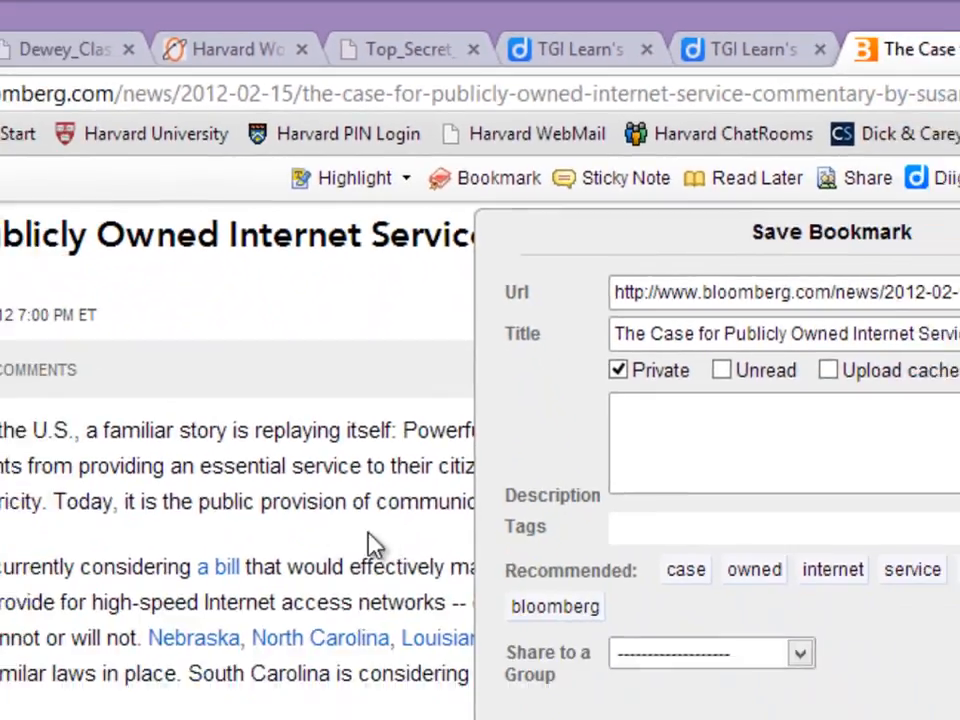
left_click(674, 471)
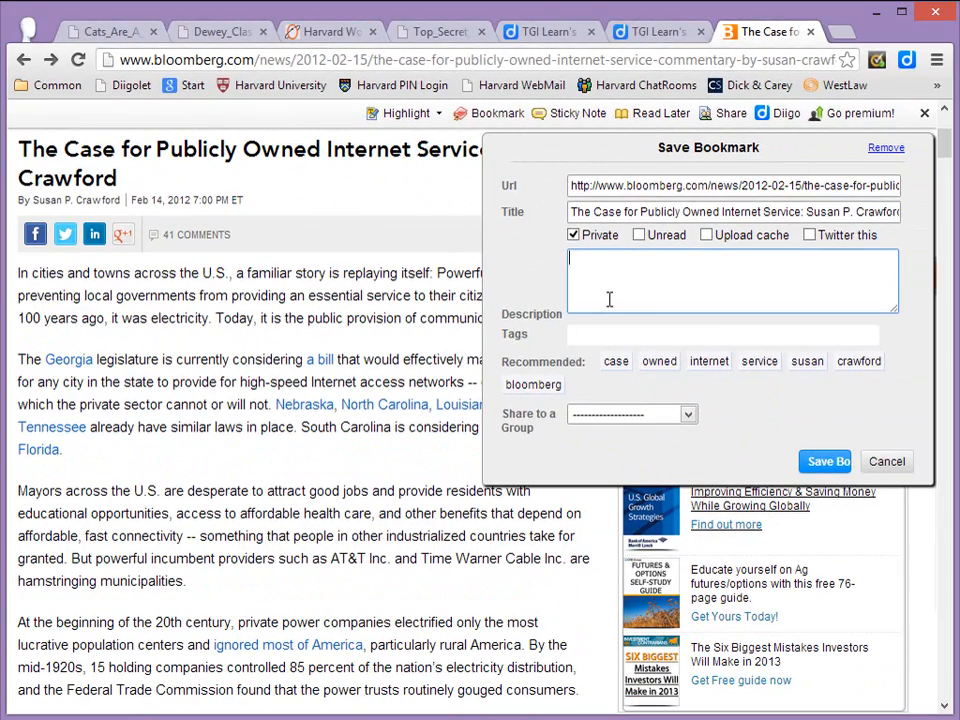
type("One of my favorite Internet pundits.")
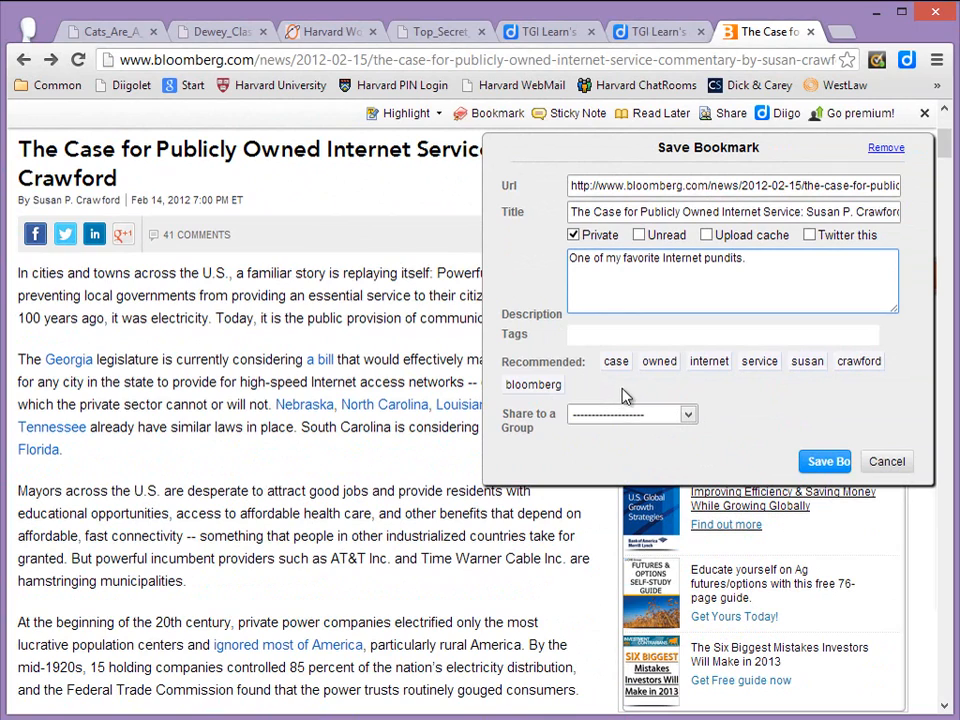
Tag the Bloomberg article bookmark with internet, crawford and bloomberg, and save it shared to the EdTech600 group
left_click(709, 361)
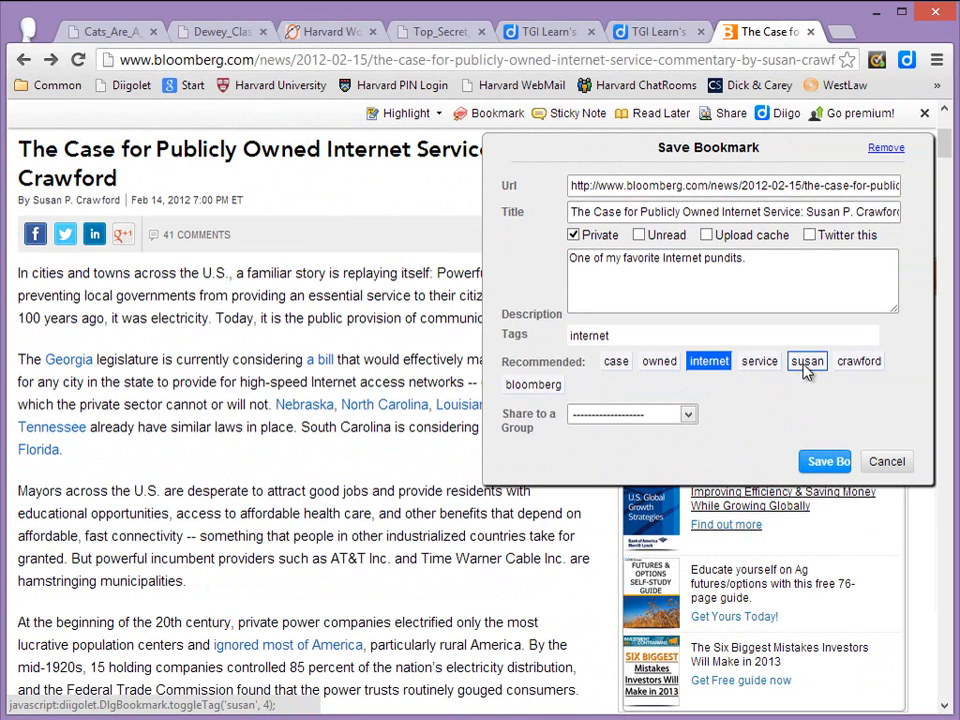
left_click(855, 365)
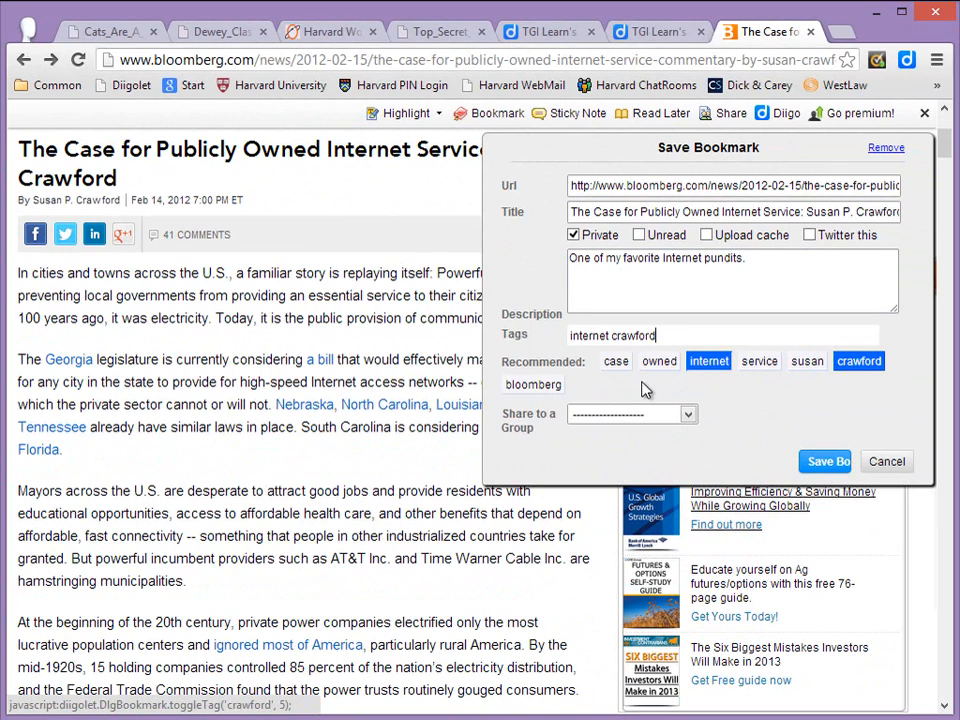
left_click(545, 388)
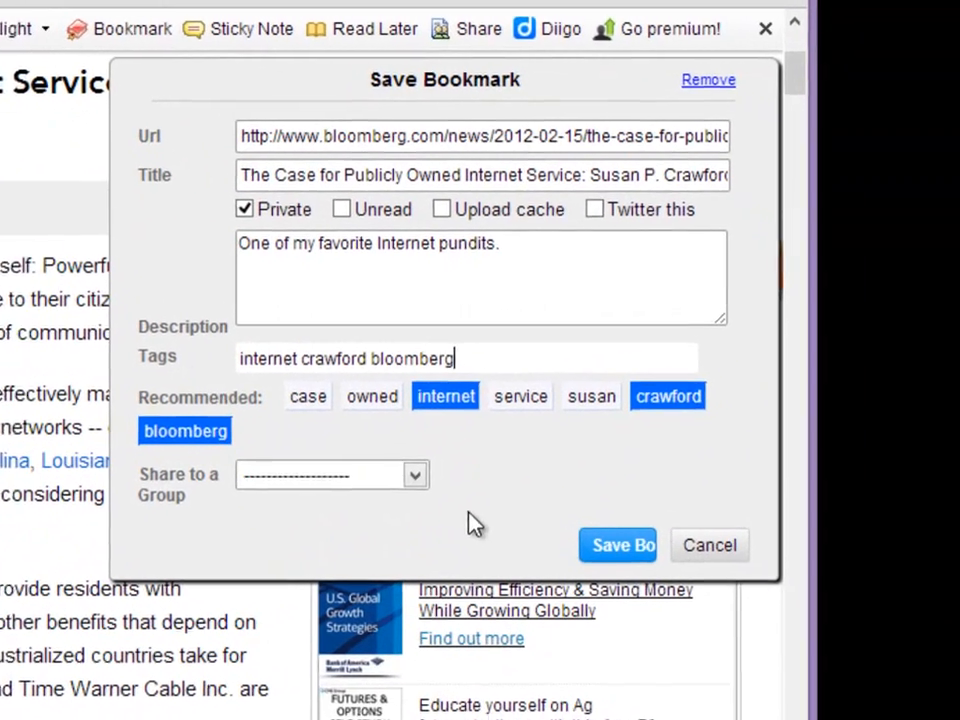
left_click(560, 442)
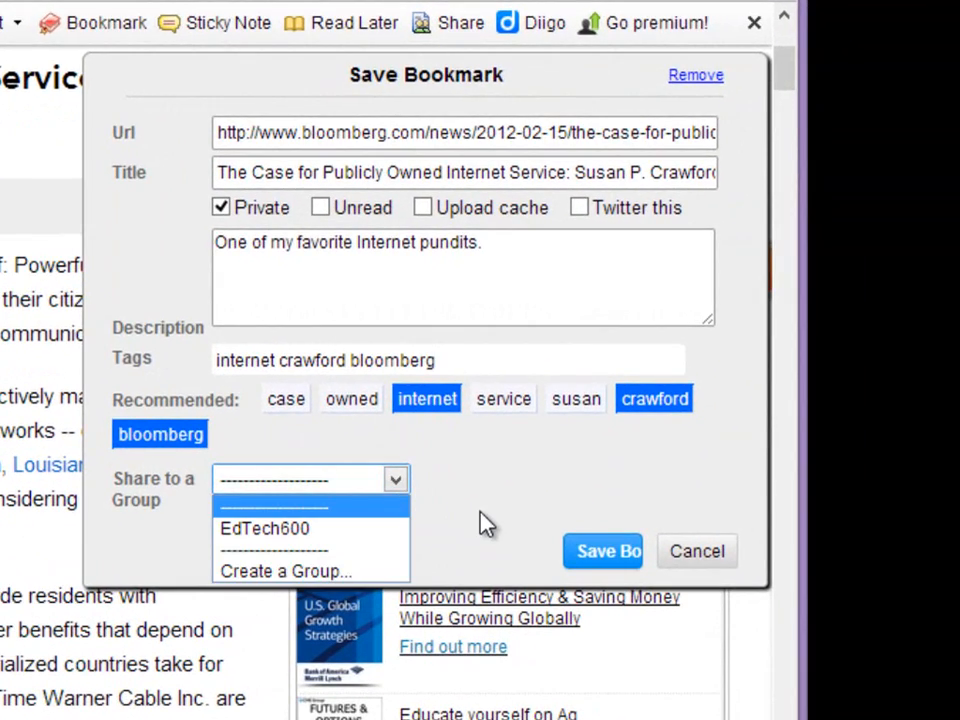
left_click(360, 538)
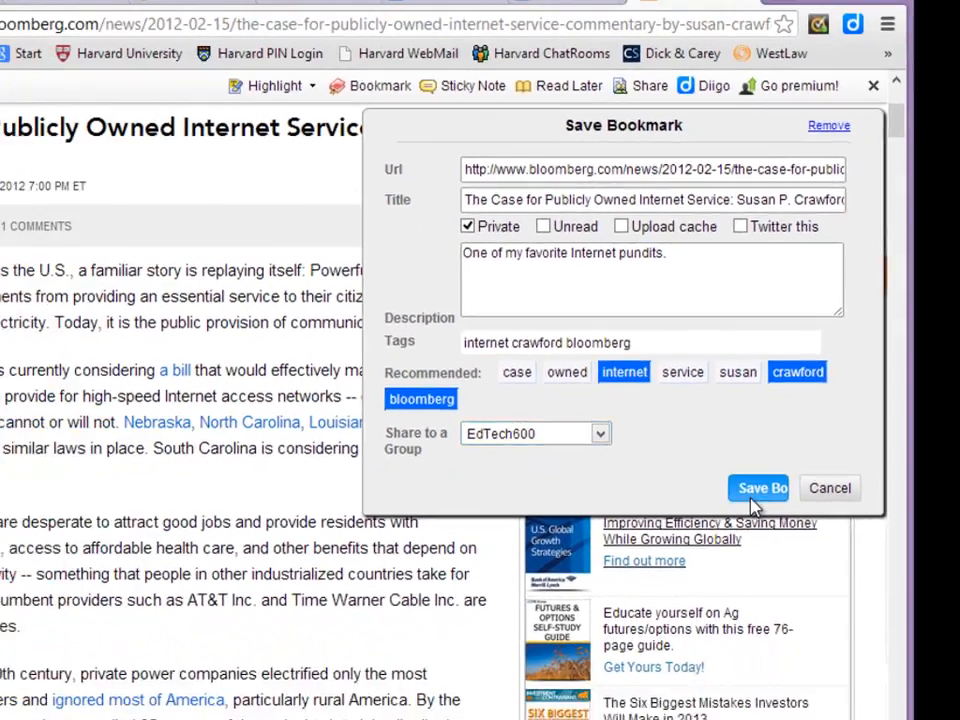
left_click(604, 558)
Open the EdTech600 group from My Groups to check the shared Bloomberg bookmark
left_click(658, 32)
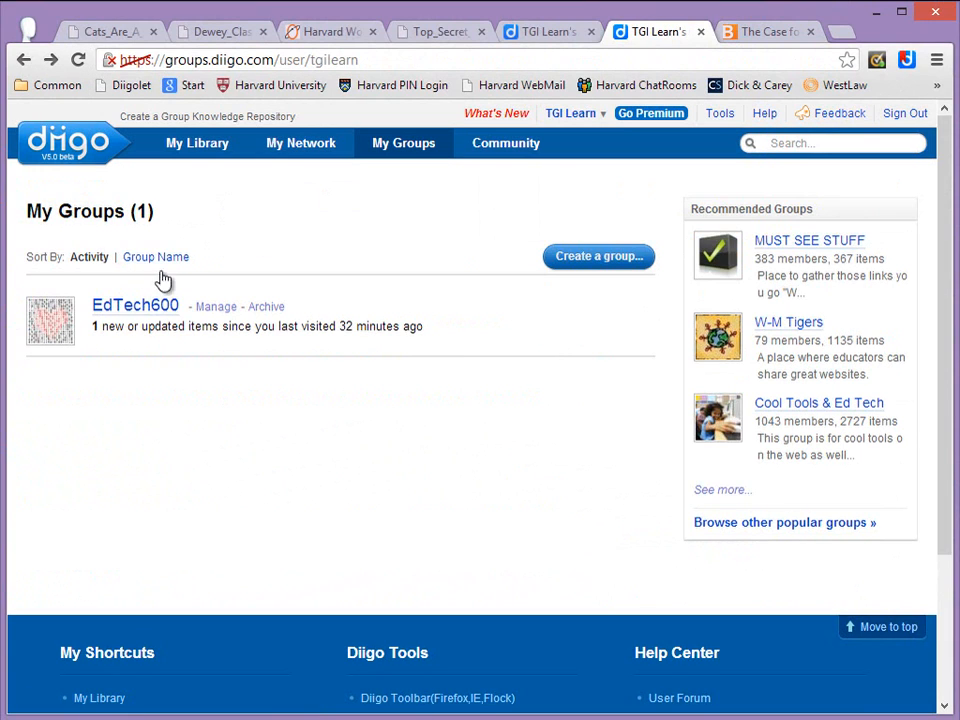
left_click(155, 314)
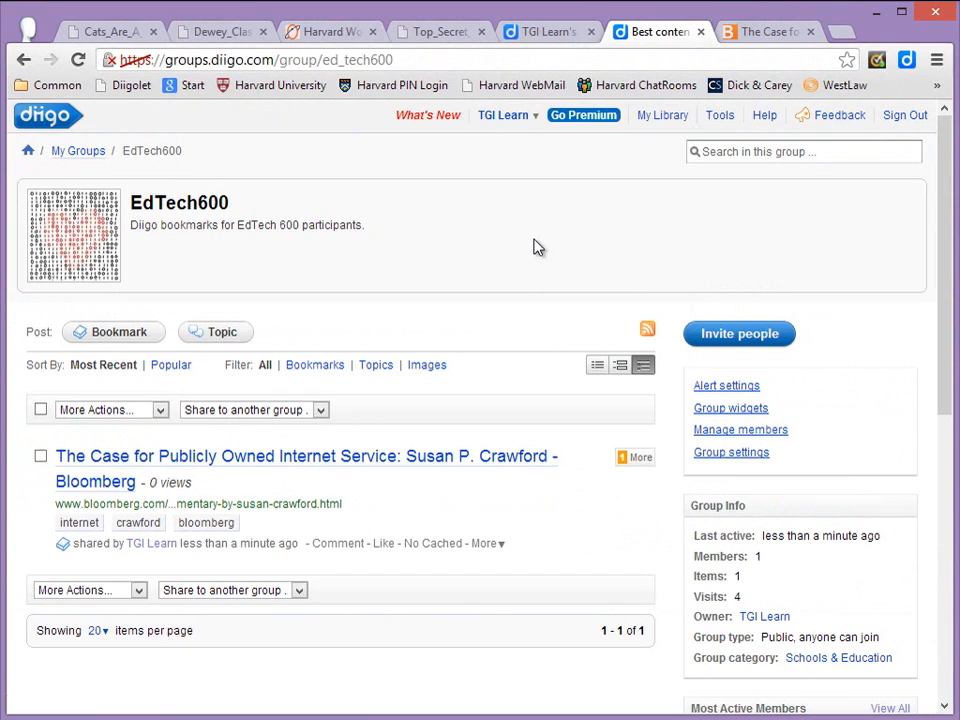